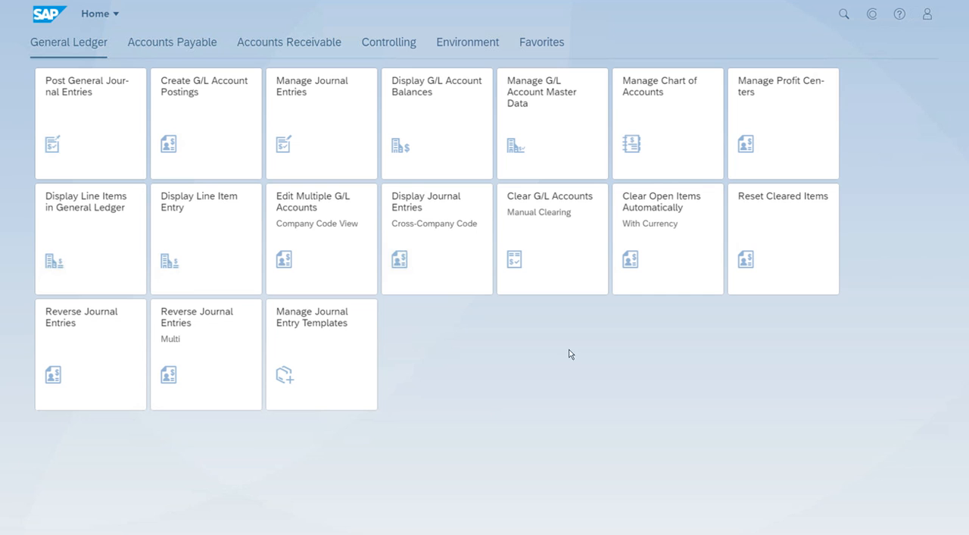
# Step: Open Create Outgoing Invoices under Accounts Receivable and choose the SETI customer in Berlin for the invoice
pyautogui.click(302, 45)
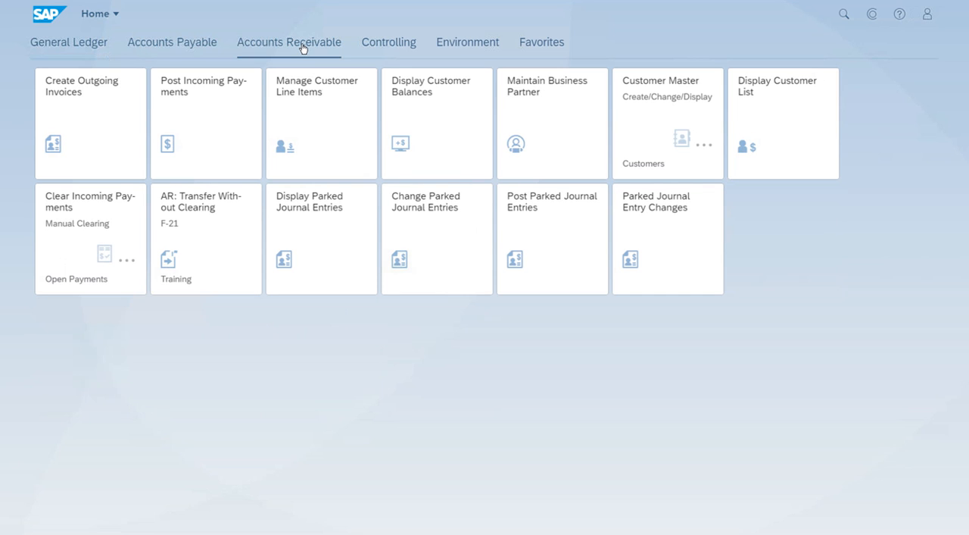
pyautogui.click(101, 134)
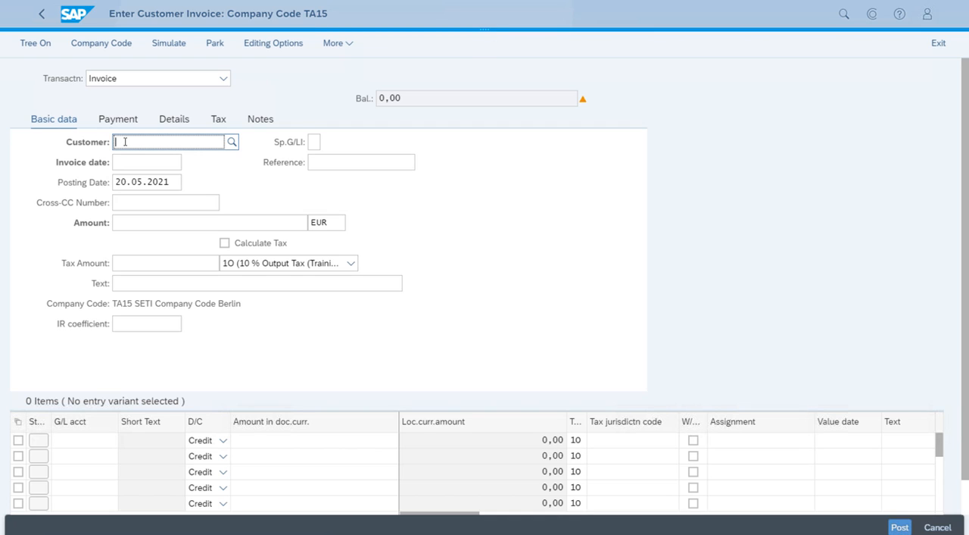
pyautogui.write('TAC15')
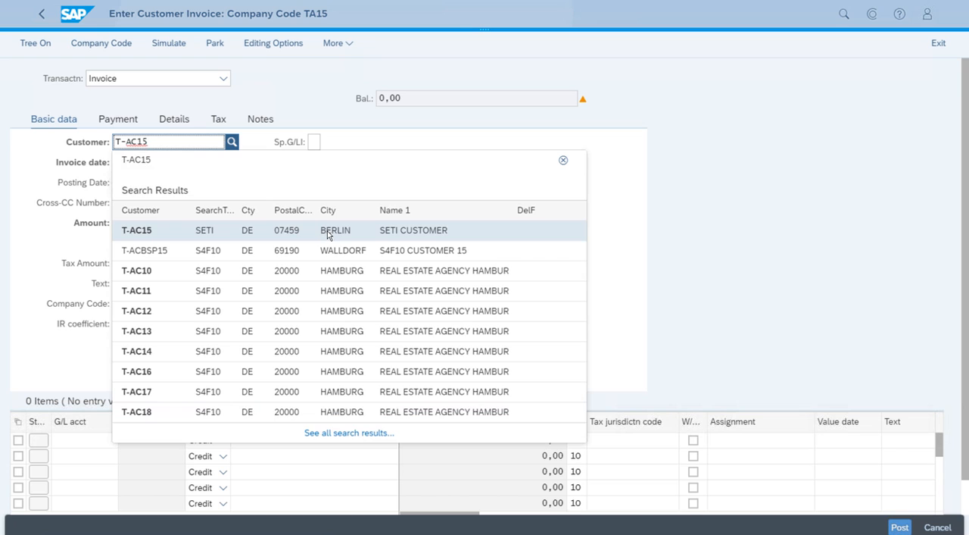
pyautogui.click(330, 232)
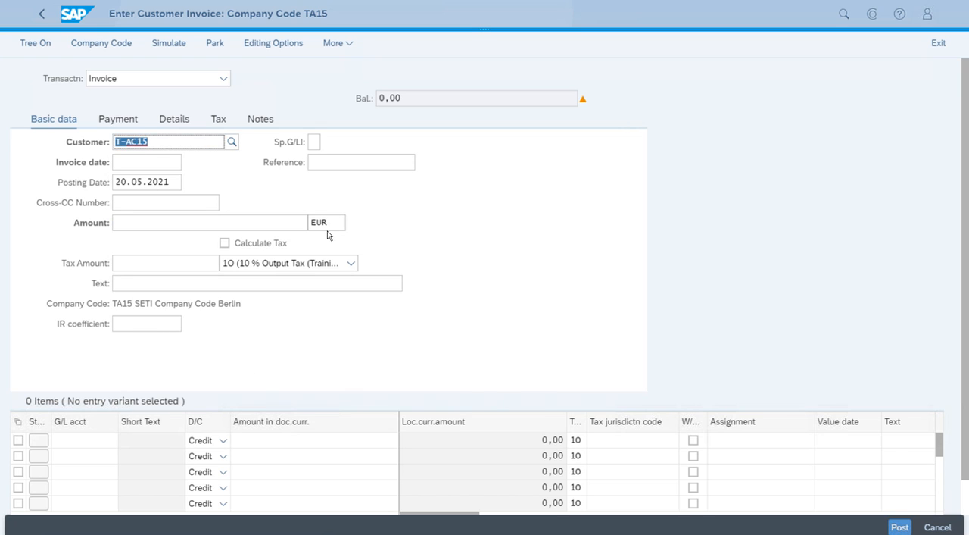
# Step: Set the invoice date to 20.05.2021 using the calendar
pyautogui.click(165, 165)
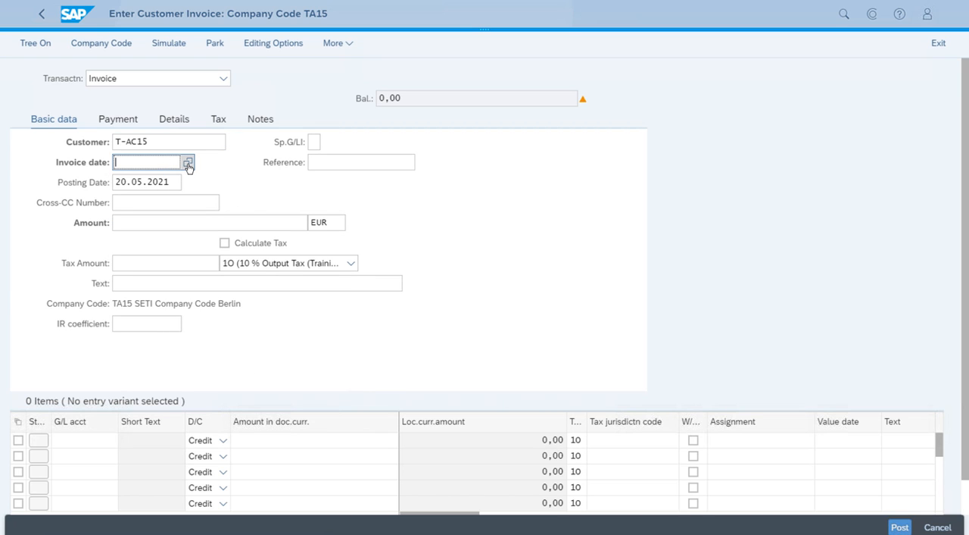
pyautogui.click(187, 163)
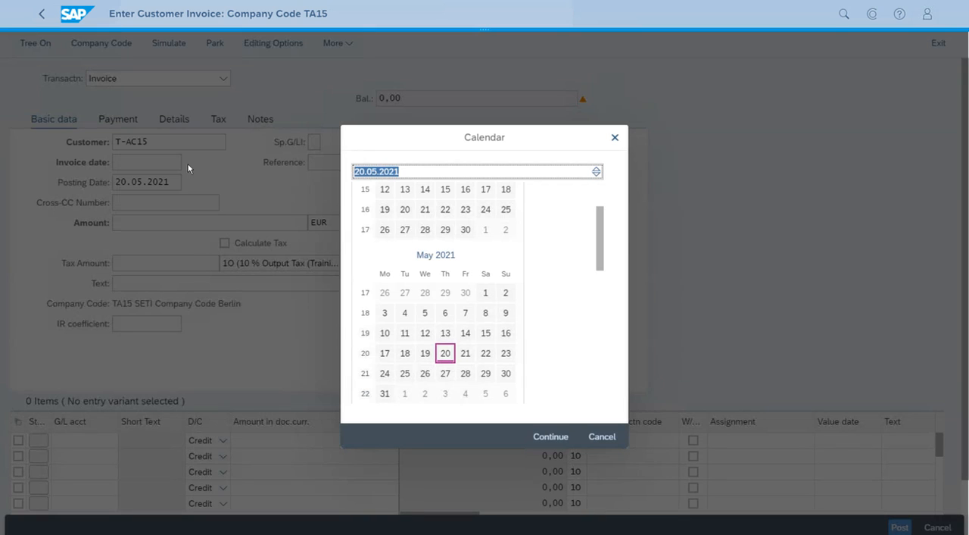
pyautogui.click(445, 353)
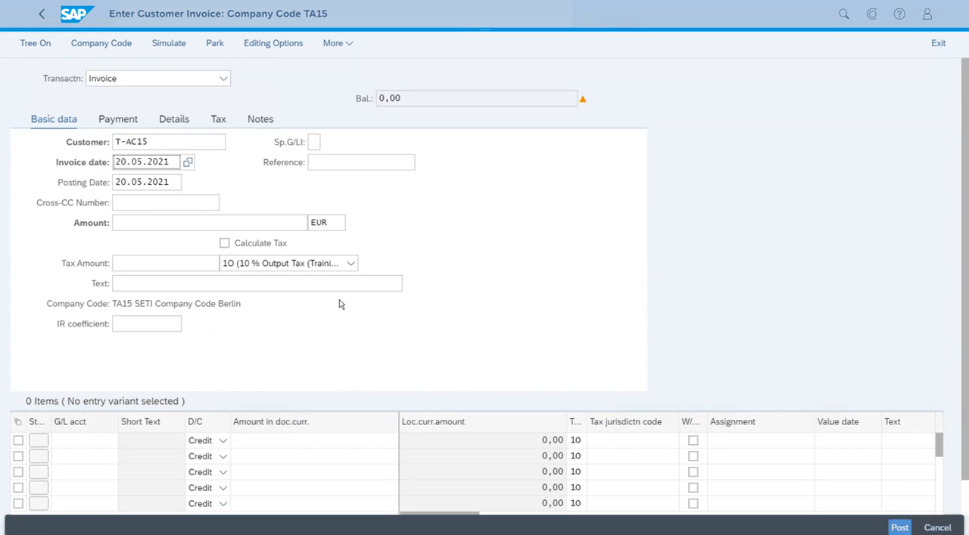
# Step: Enter an invoice amount of 11000 EUR and enable automatic tax calculation for the invoice
pyautogui.click(226, 221)
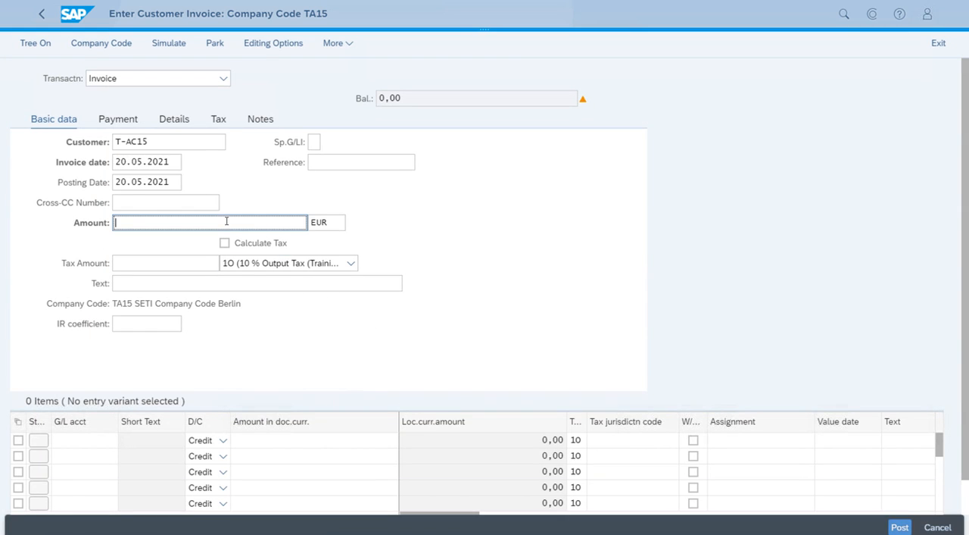
pyautogui.write('11000')
pyautogui.press('Tab')
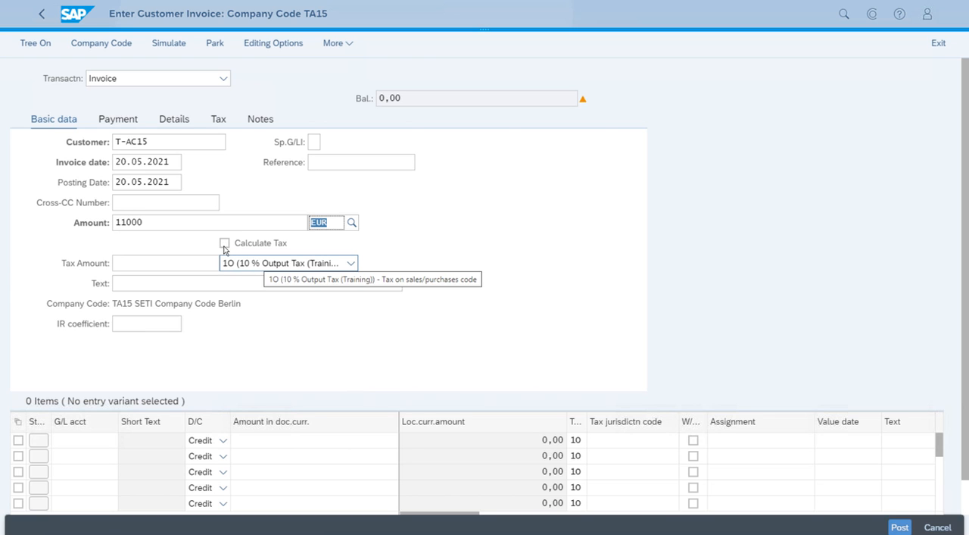
pyautogui.click(225, 243)
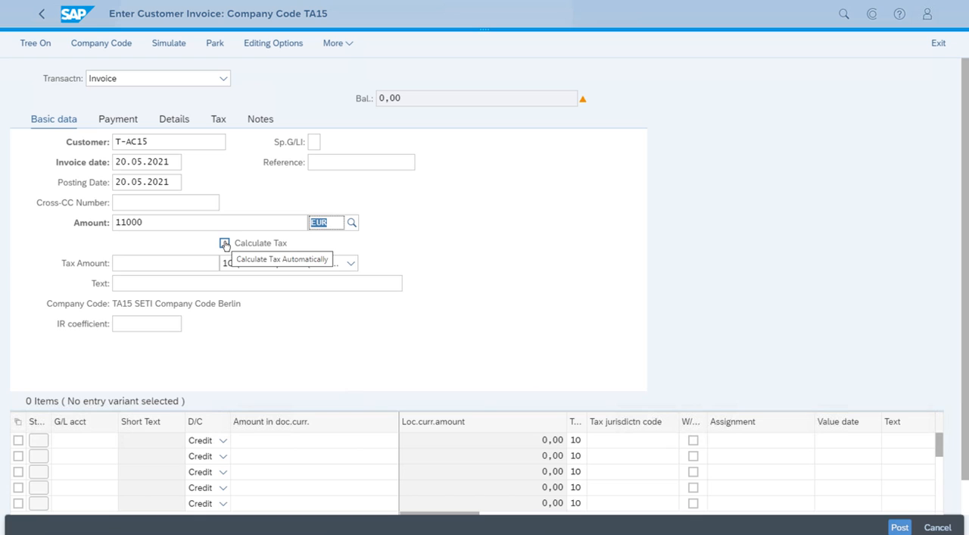
pyautogui.click(224, 244)
pyautogui.press('Return')
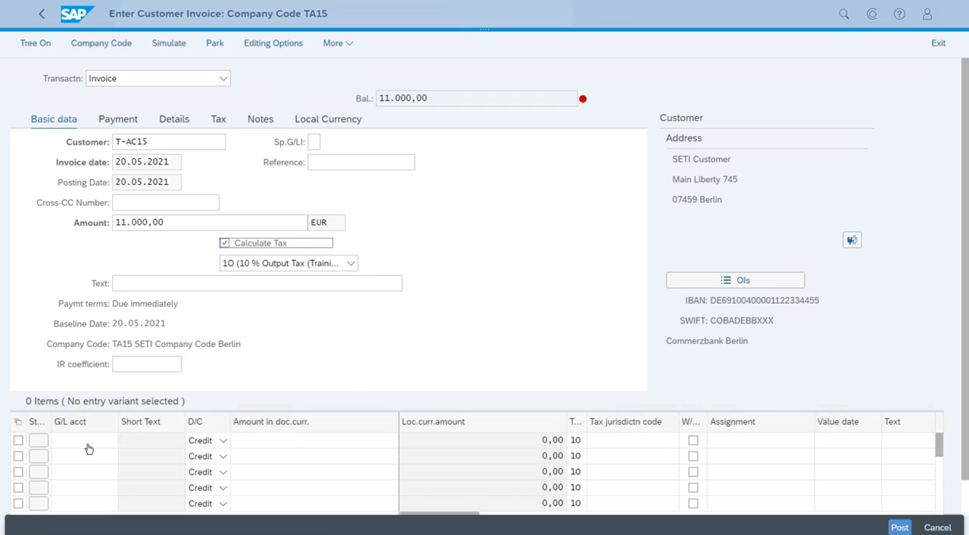
# Step: Fill the first line item with G/L account 41000500 (Sales Revenue) and a credit amount of 11000
pyautogui.click(88, 447)
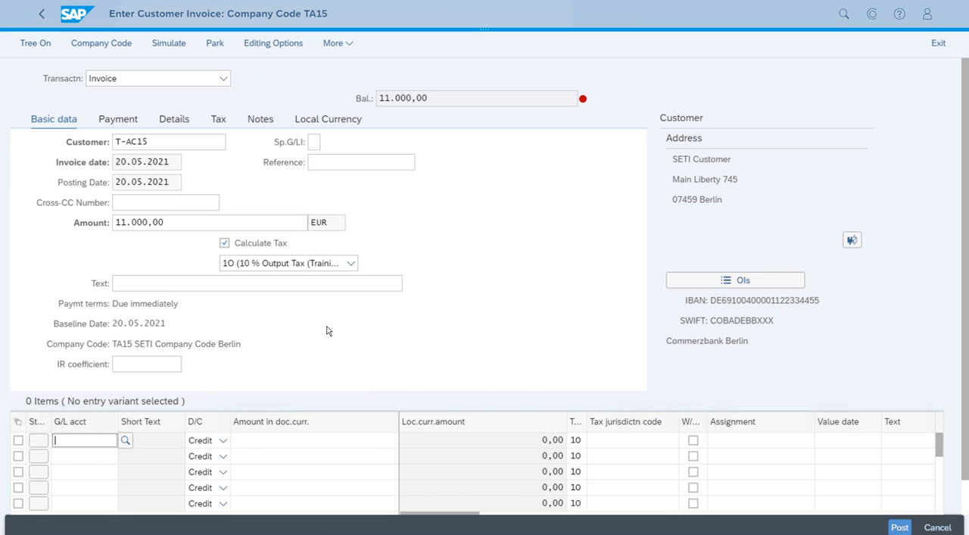
pyautogui.write('41000500')
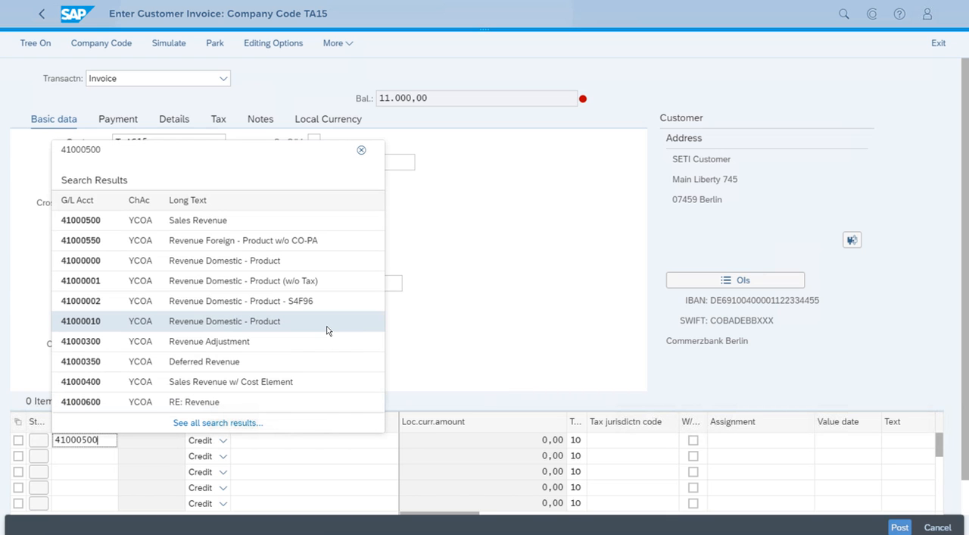
pyautogui.click(296, 222)
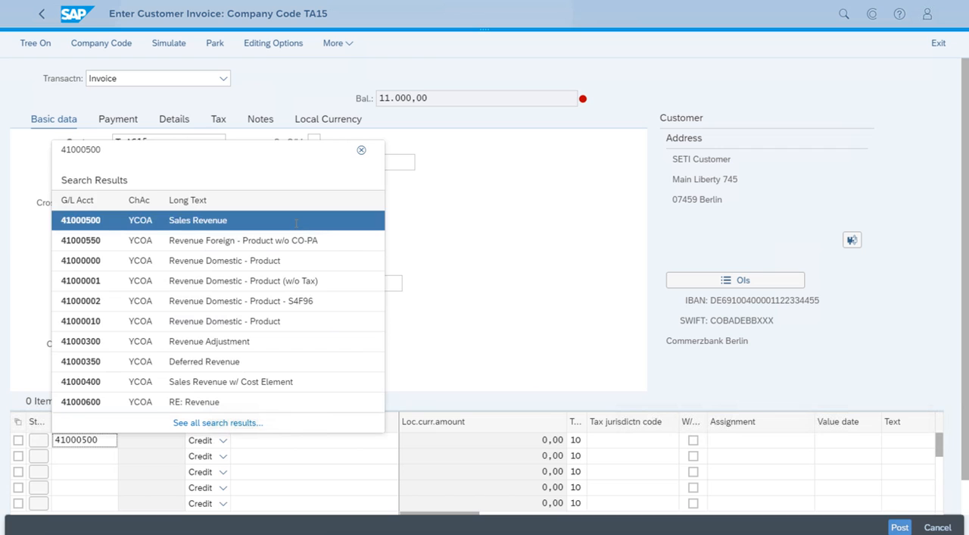
pyautogui.click(281, 445)
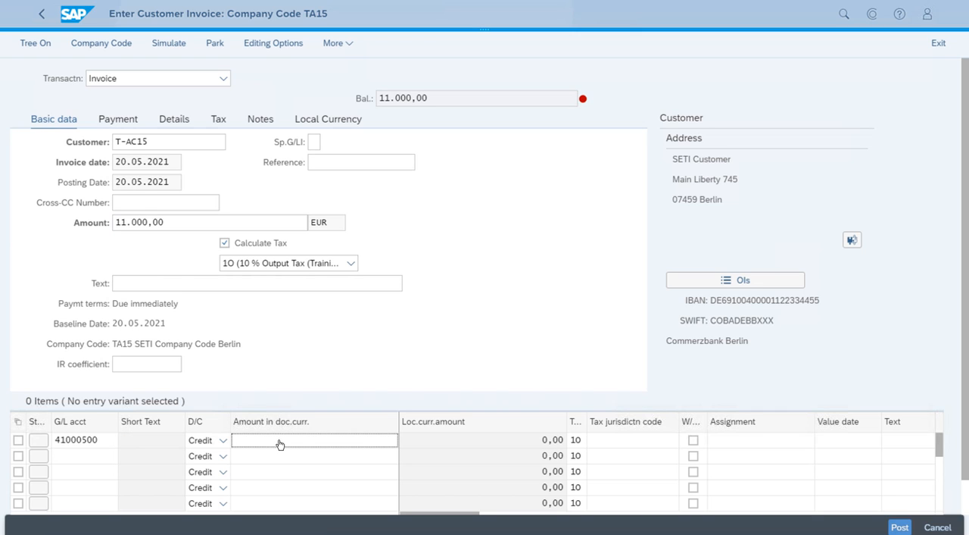
pyautogui.write('11000')
# Step: Enter profit center T-PCA15 for the Sales Revenue line item and validate the entry
pyautogui.press('Tab')
pyautogui.press('Tab')
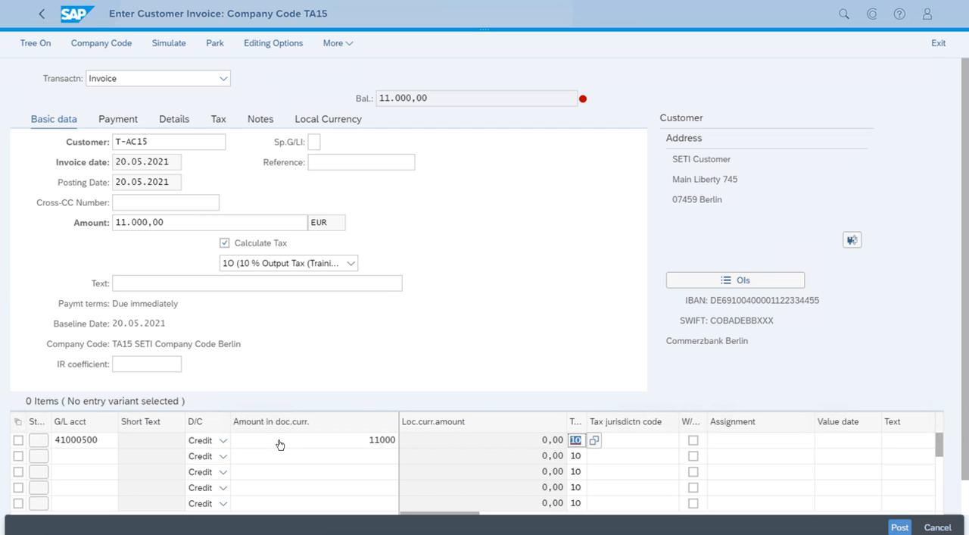
pyautogui.press('Tab')
pyautogui.press('Tab')
pyautogui.press('Tab')
pyautogui.press('Tab')
pyautogui.press('Tab')
pyautogui.press('Tab')
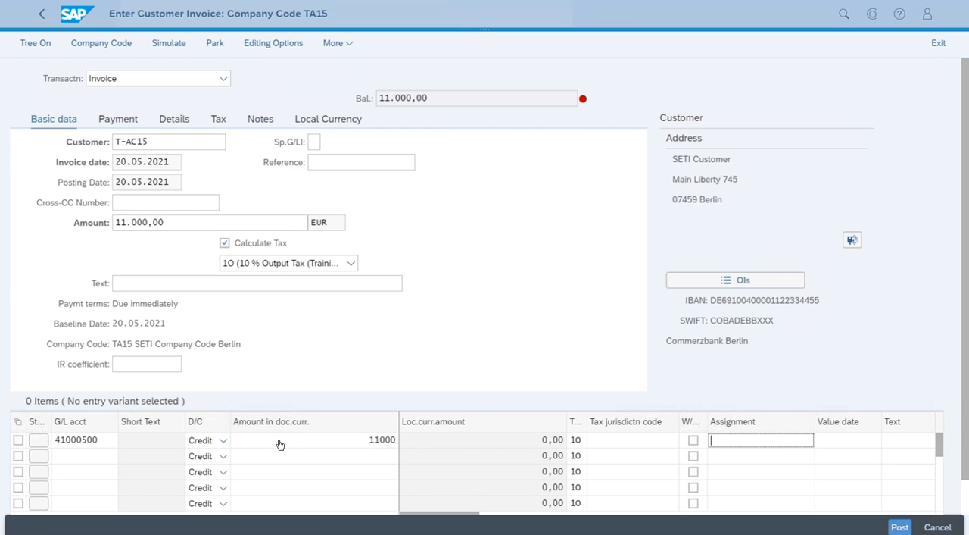
pyautogui.press('Tab')
pyautogui.press('Tab')
pyautogui.press('Tab')
pyautogui.press('Tab')
pyautogui.press('Tab')
pyautogui.press('Tab')
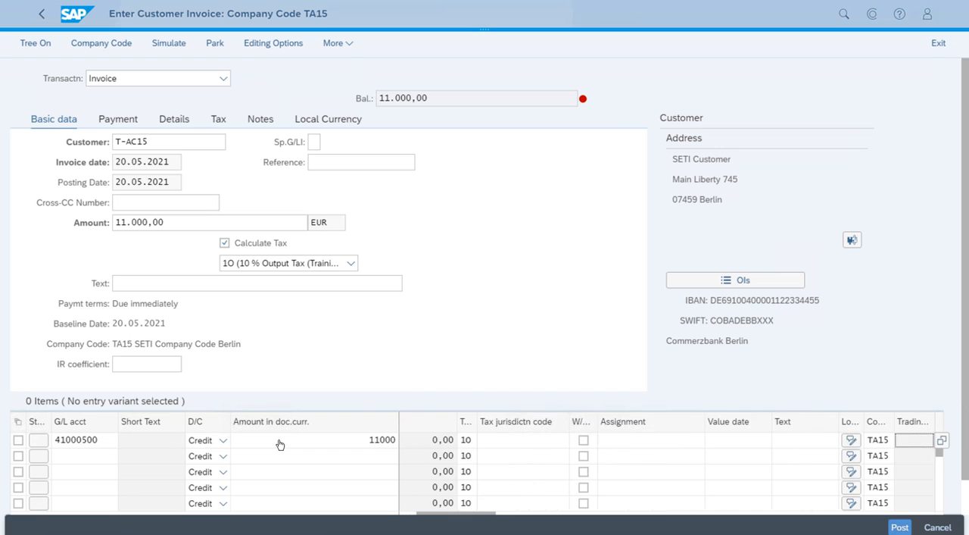
pyautogui.press('Tab')
pyautogui.press('Tab')
pyautogui.press('Tab')
pyautogui.press('Tab')
pyautogui.press('Tab')
pyautogui.press('Tab')
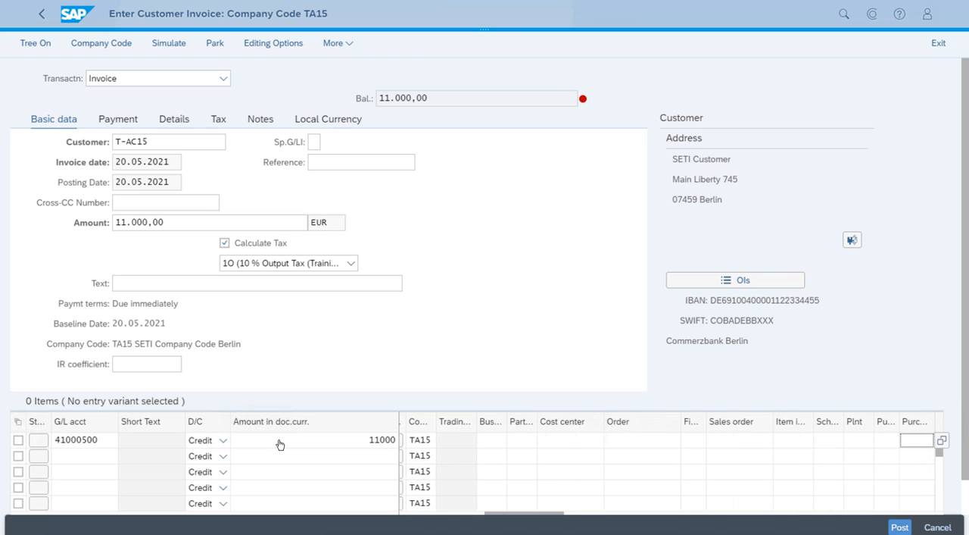
pyautogui.press('Tab')
pyautogui.press('Tab')
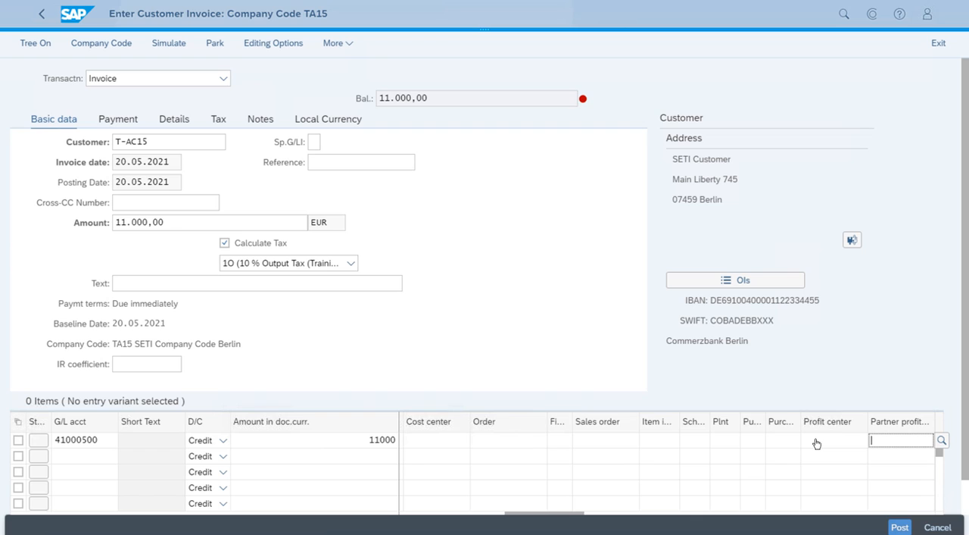
pyautogui.hotkey('shift', 'Tab')
pyautogui.write('T')
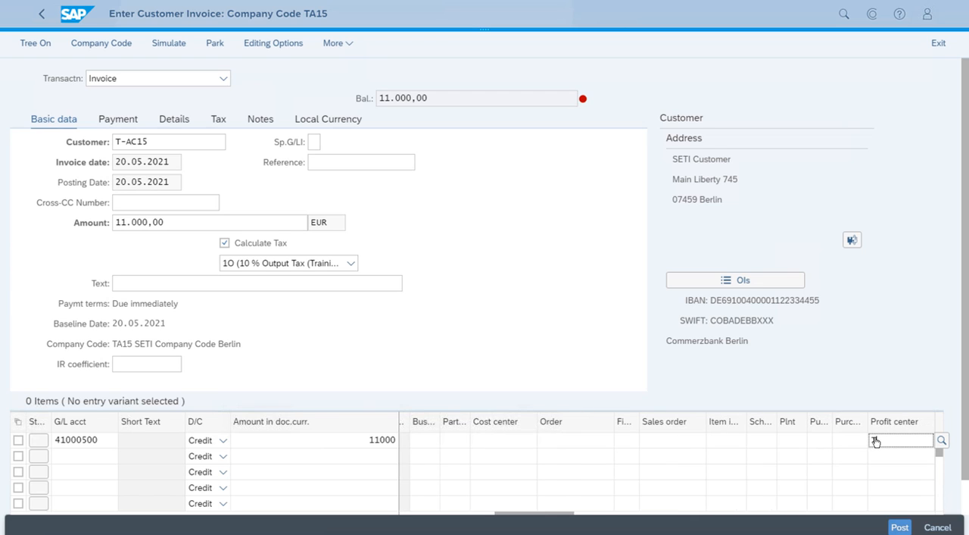
pyautogui.write('-PCA15')
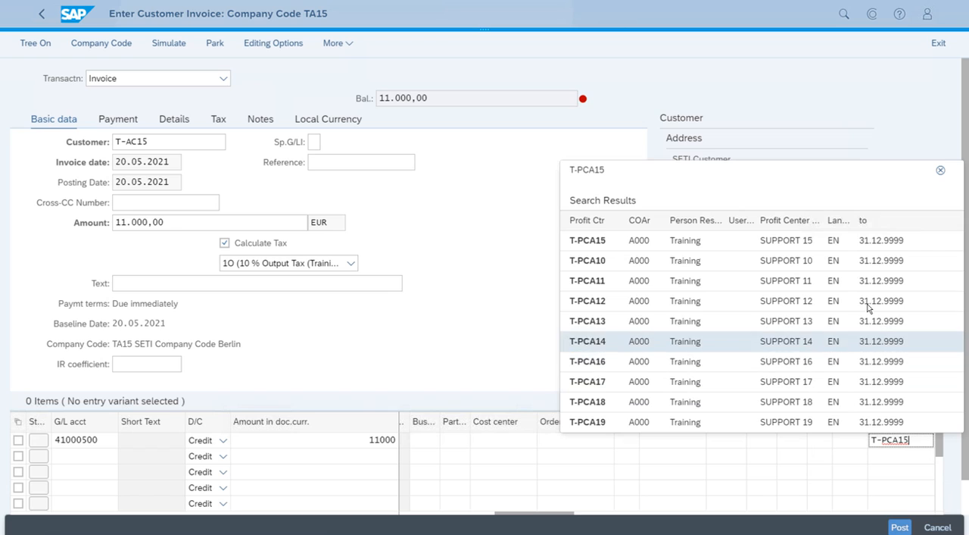
pyautogui.click(854, 249)
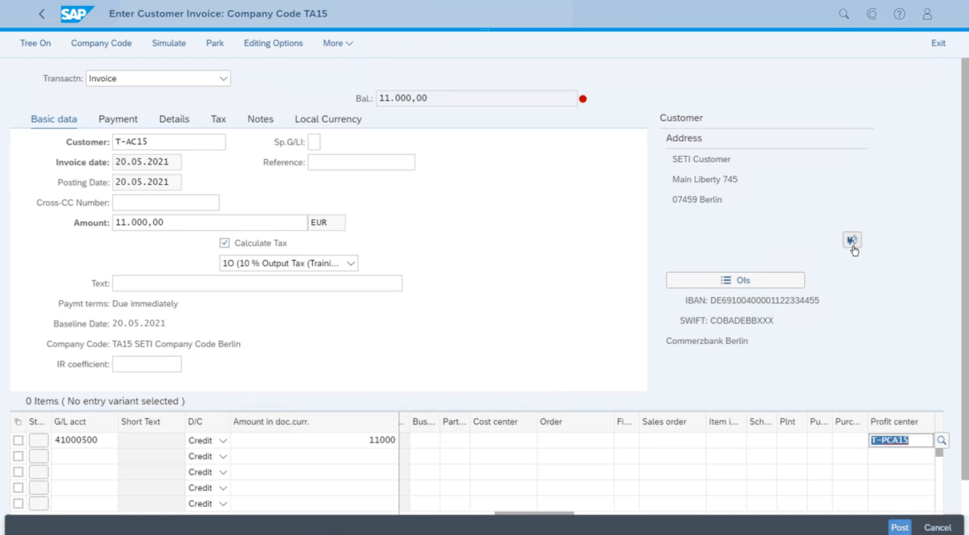
pyautogui.press('Return')
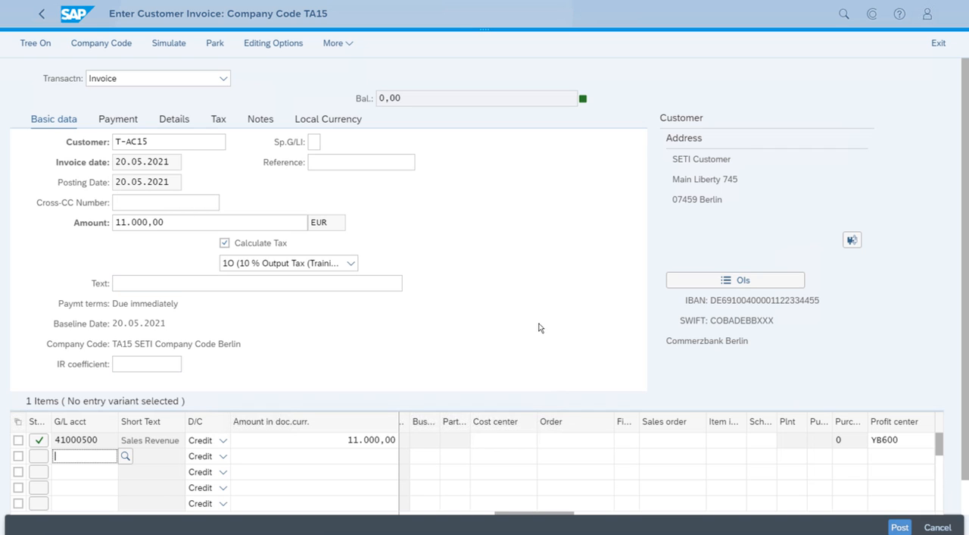
# Step: Post the customer invoice, then leave the blank invoice entry form and return to the Accounts Receivable home page
pyautogui.click(899, 527)
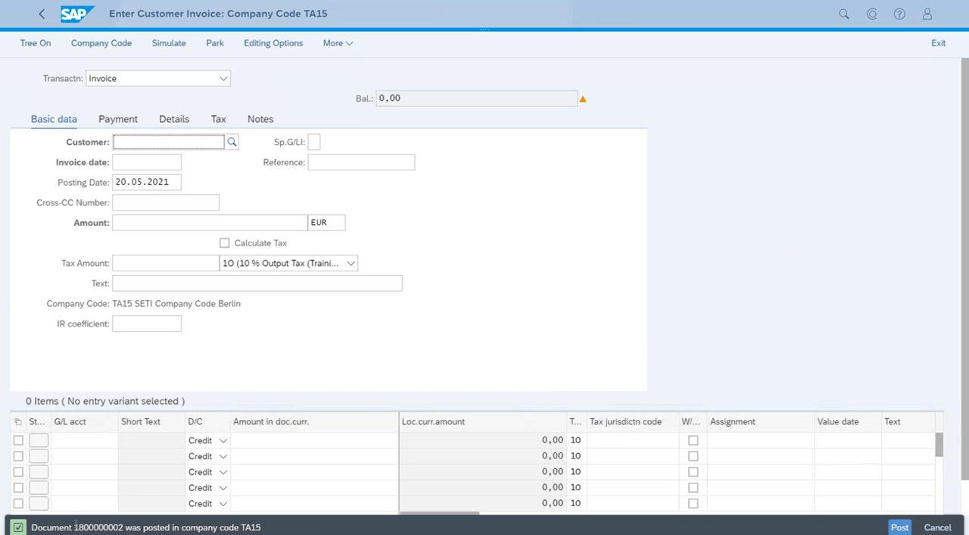
pyautogui.moveTo(75, 525); pyautogui.dragTo(123, 525)
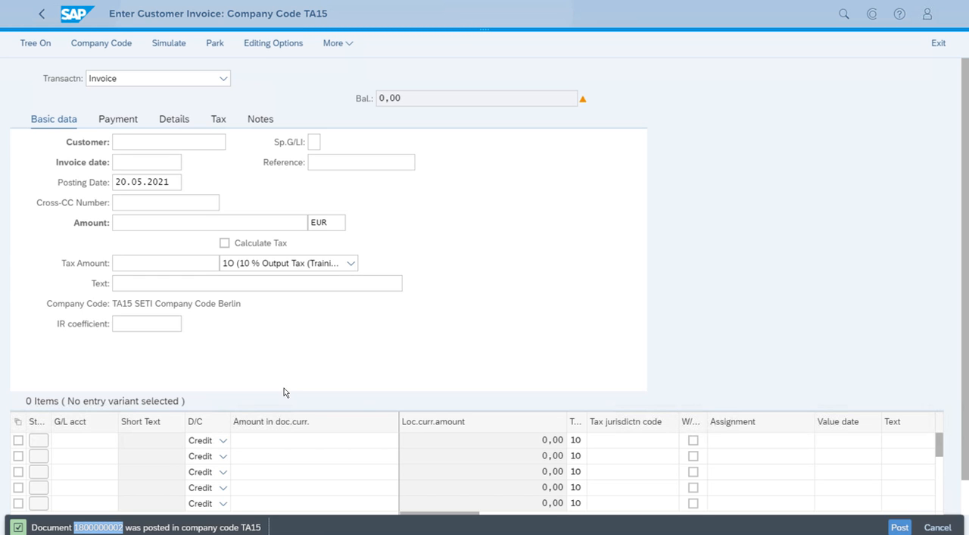
pyautogui.hotkey('ctrl', 'w')
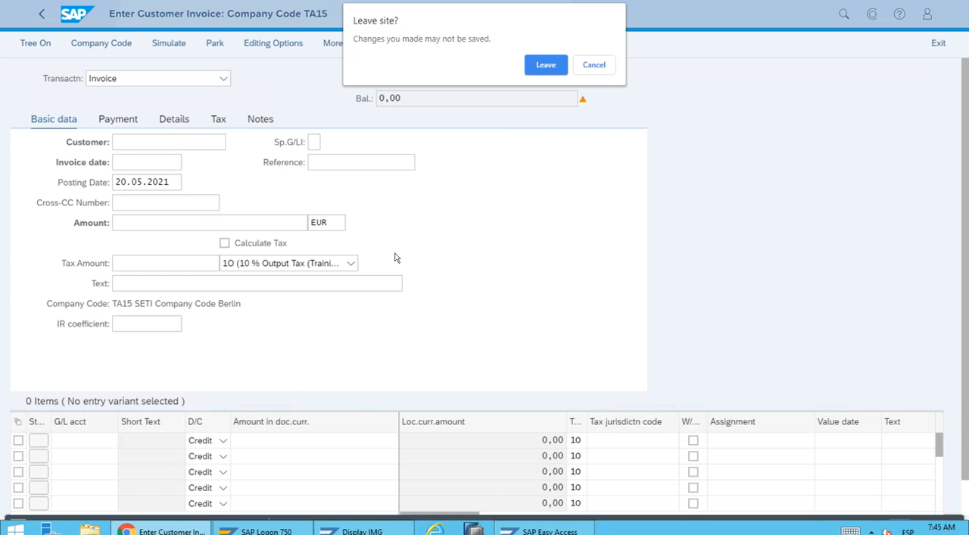
pyautogui.click(541, 67)
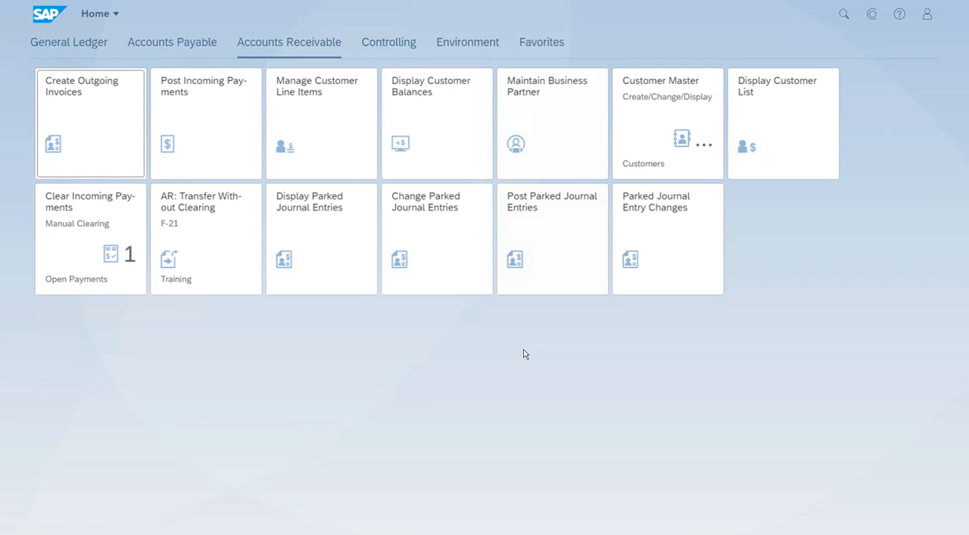